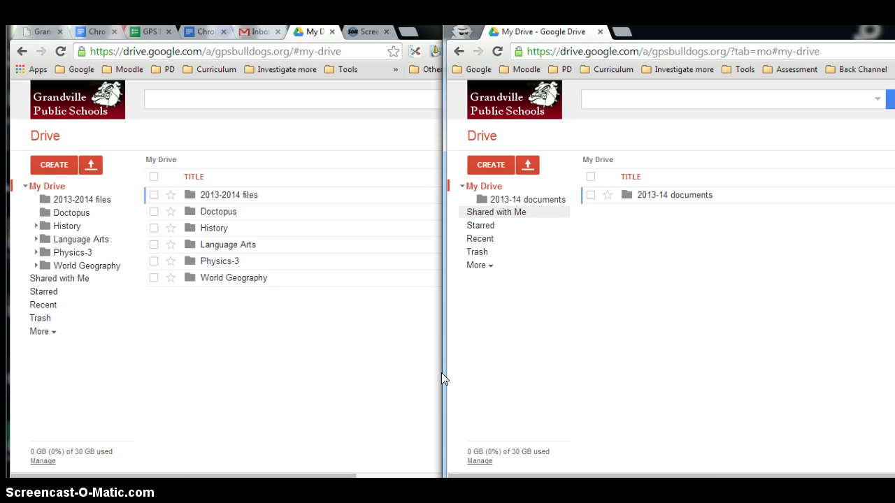
# - Create a new folder and enter the name Bachelder-math in the New folder dialog
pyautogui.click(499, 166)
pyautogui.click(494, 197)
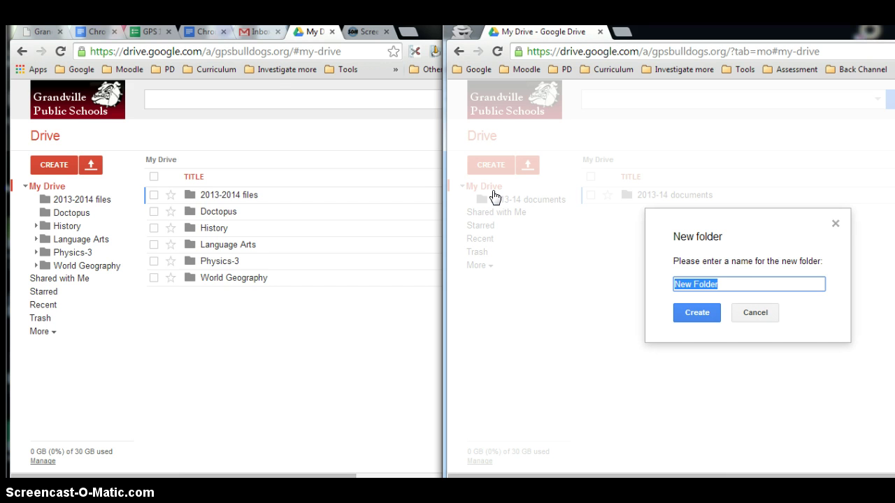
pyautogui.write('Bachelde')
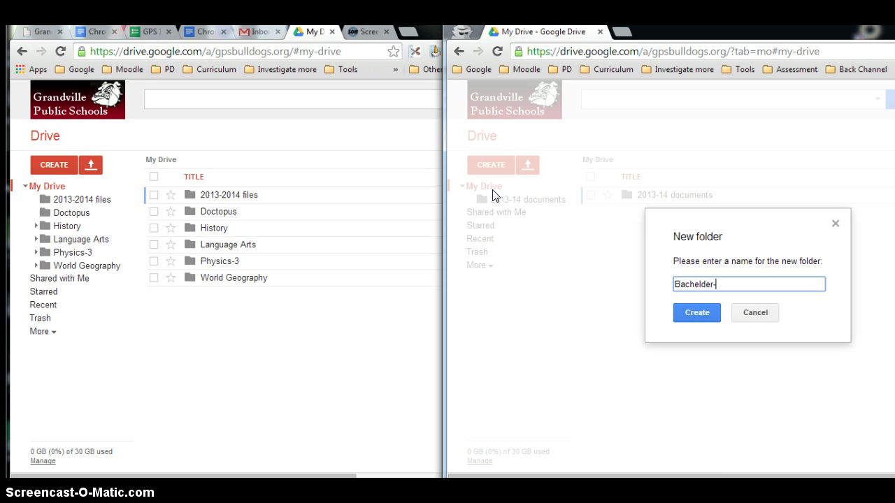
pyautogui.write('r-math-1')
# - Finish creating the Bachelder-math-1 folder, select it, and open its sharing settings
pyautogui.click(689, 314)
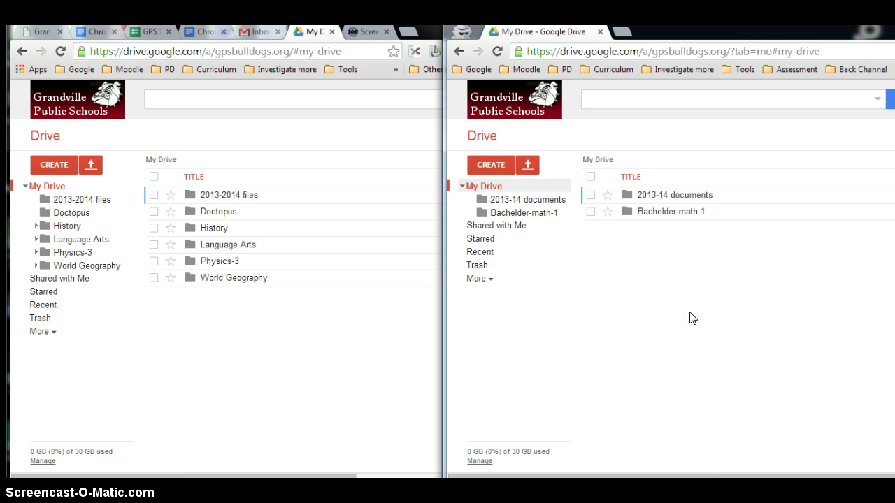
pyautogui.click(590, 212)
pyautogui.click(595, 137)
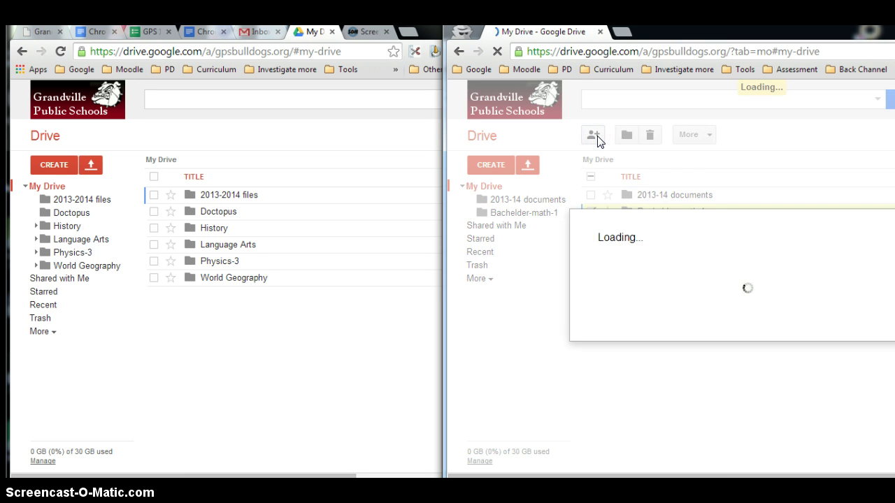
pyautogui.click(687, 382)
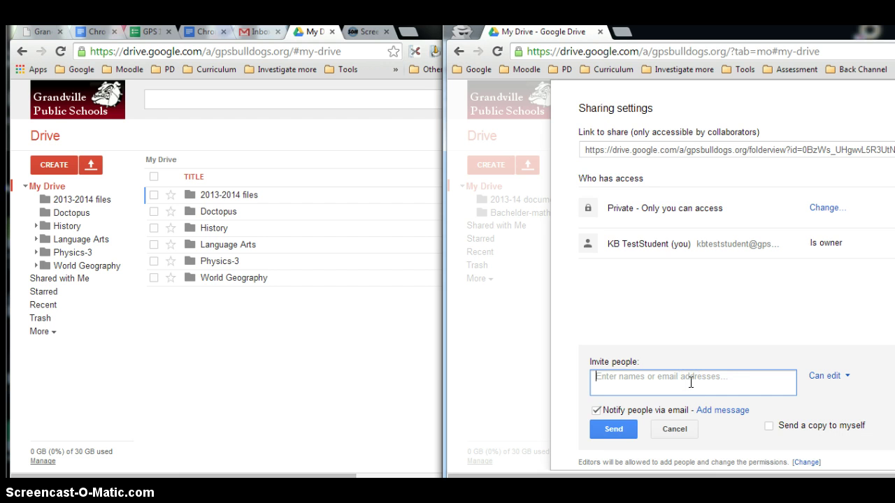
# - Add the teacher's account as an editor with the email notification turned off
pyautogui.write('kby')
pyautogui.press('BackSpace')
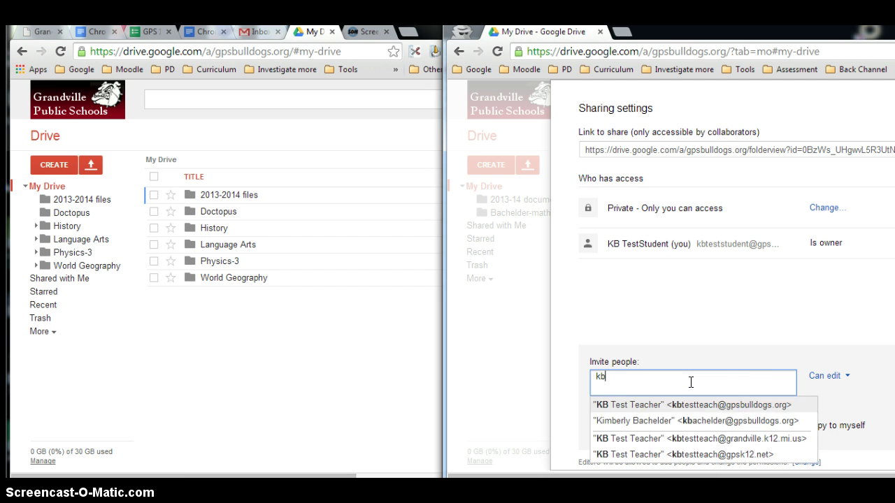
pyautogui.click(607, 407)
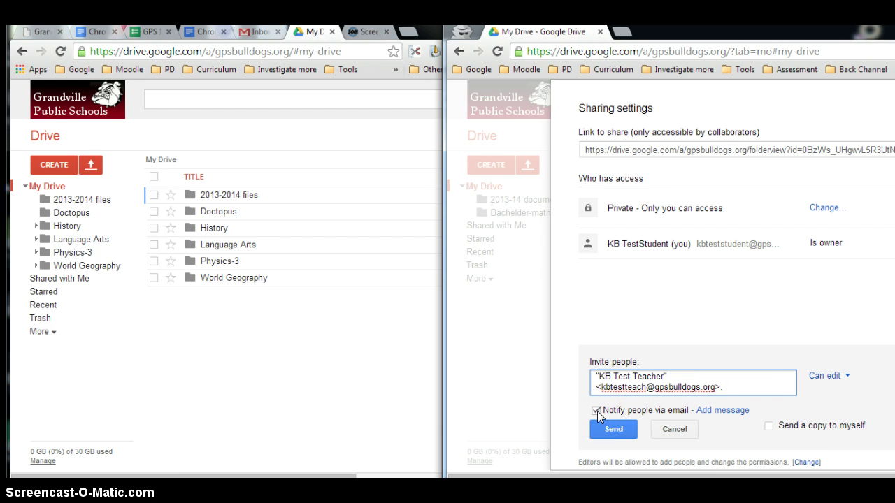
pyautogui.click(596, 411)
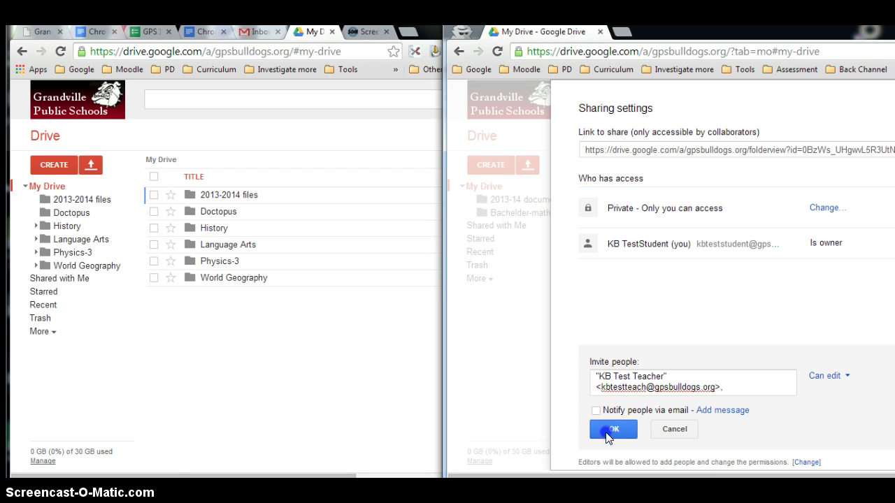
pyautogui.click(606, 432)
pyautogui.click(612, 118)
pyautogui.click(601, 171)
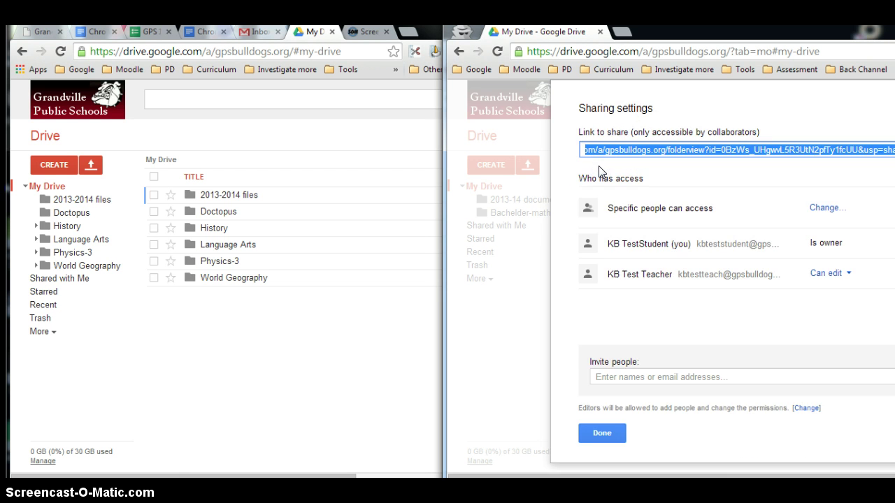
pyautogui.click(590, 429)
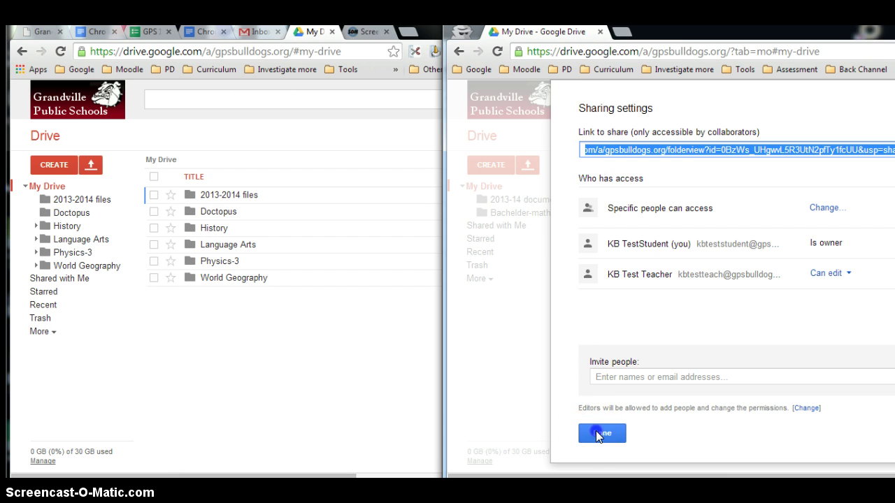
# - In the teacher's Drive, expand Language Arts to list its subfolders, including First Hour-LA
pyautogui.click(279, 294)
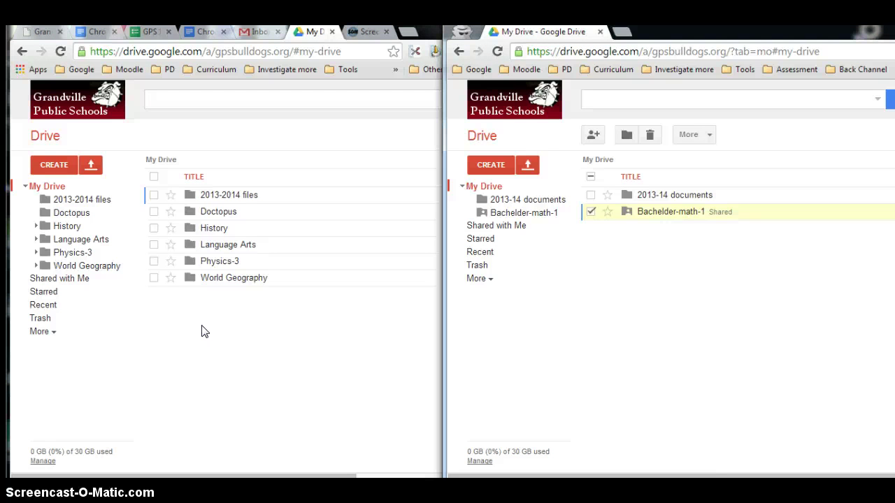
pyautogui.click(215, 246)
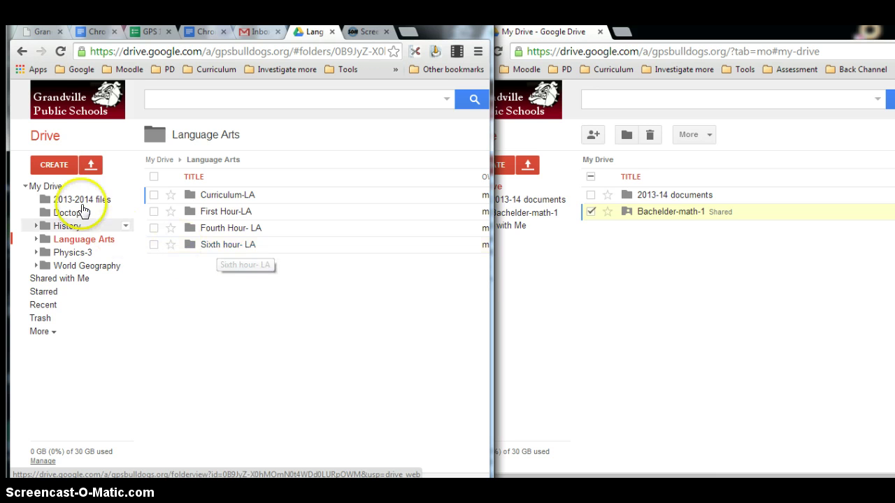
pyautogui.click(38, 187)
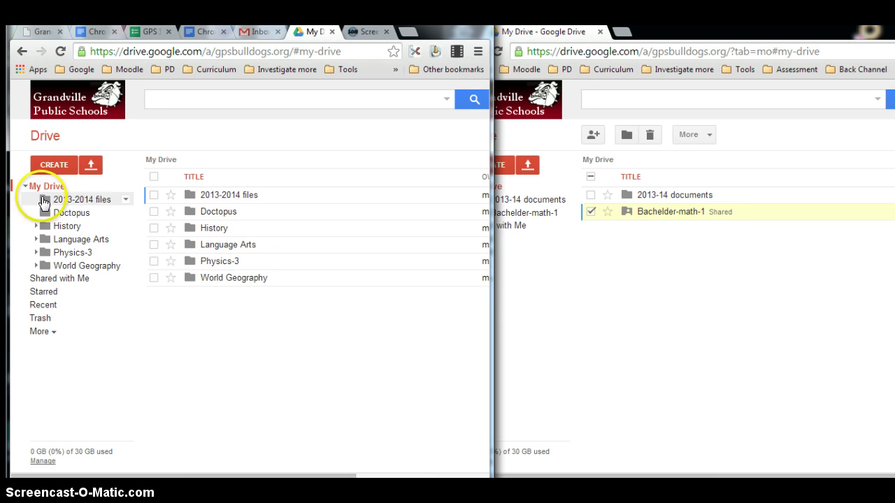
pyautogui.click(37, 239)
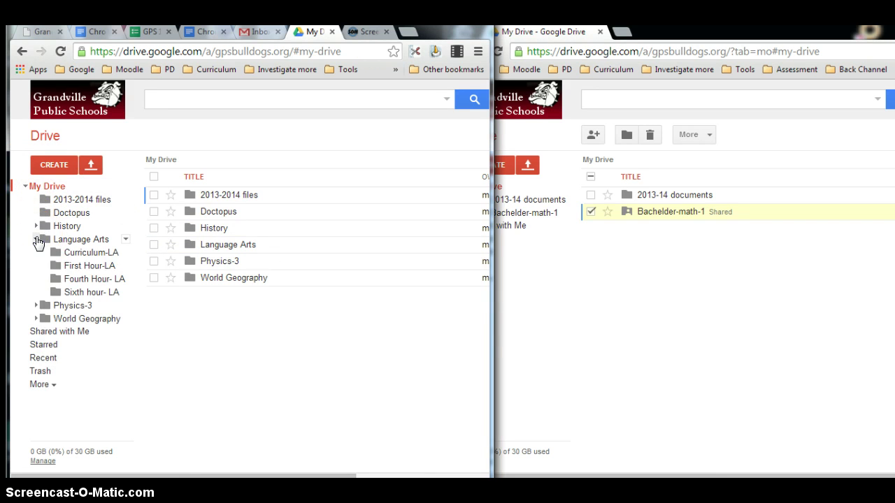
# - In the teacher's Shared with Me view, select the Bachelder-math-1 folder
pyautogui.click(52, 333)
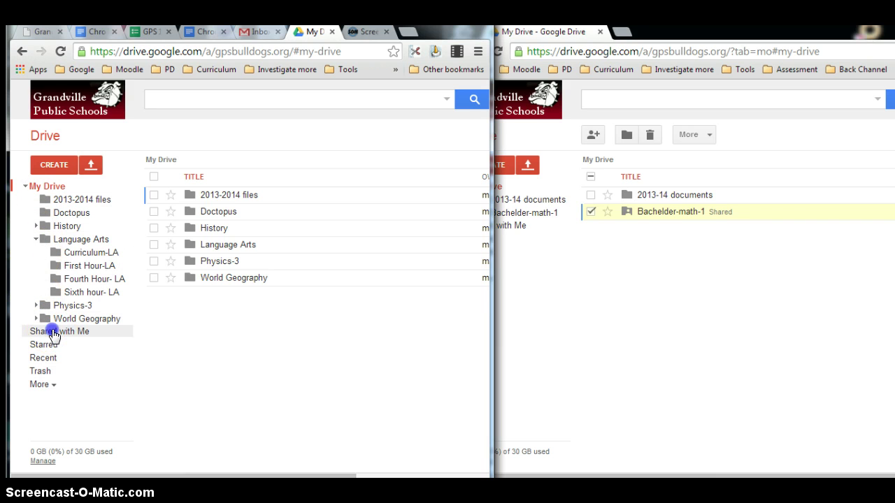
pyautogui.click(253, 179)
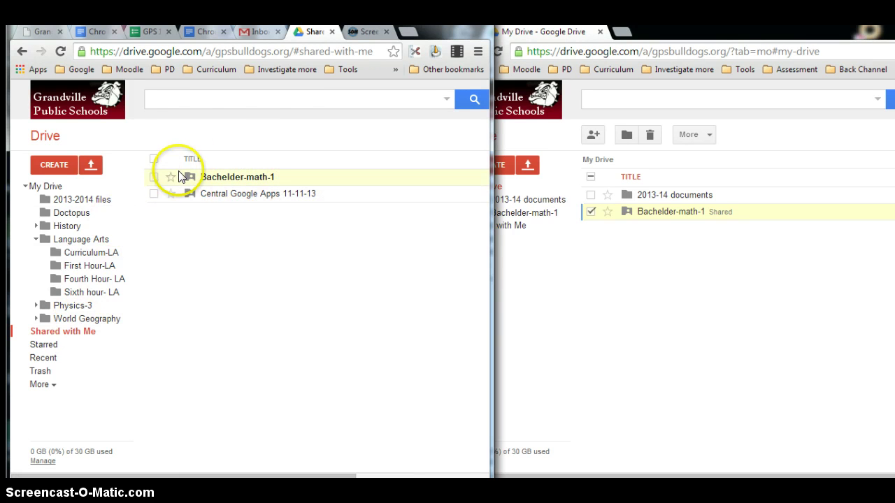
pyautogui.click(155, 178)
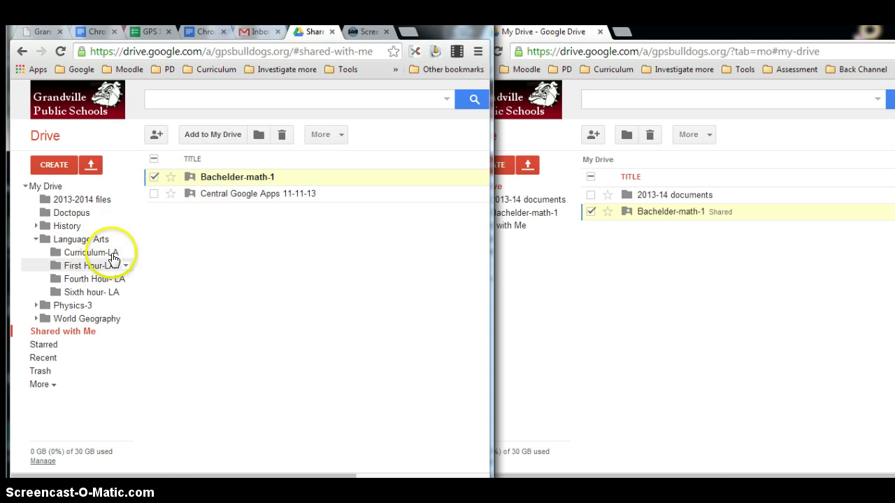
pyautogui.click(322, 135)
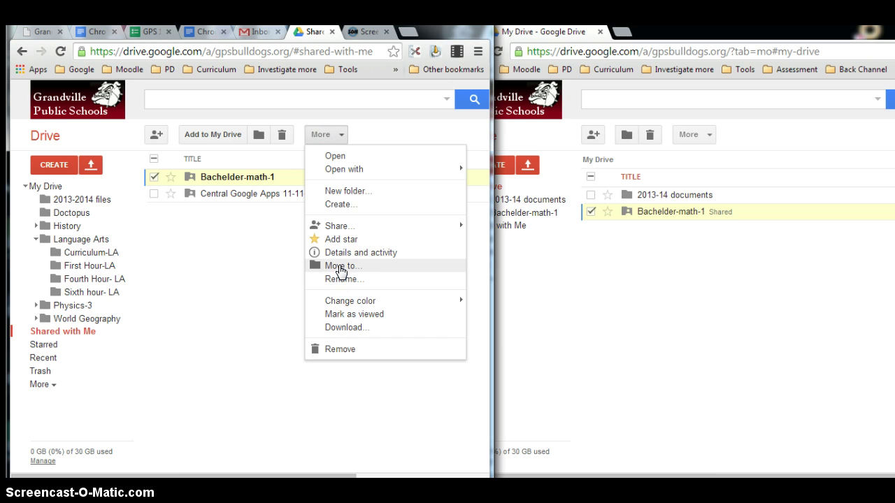
pyautogui.click(235, 239)
# - Move Bachelder-math-1 into First Hour-LA and open it in the student's Drive
pyautogui.moveTo(325, 176); pyautogui.dragTo(103, 265)
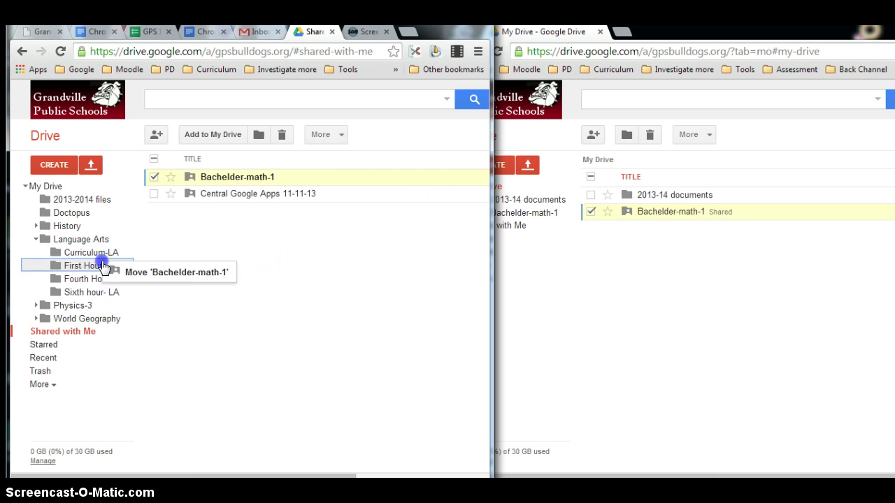
pyautogui.moveTo(103, 265); pyautogui.dragTo(103, 266)
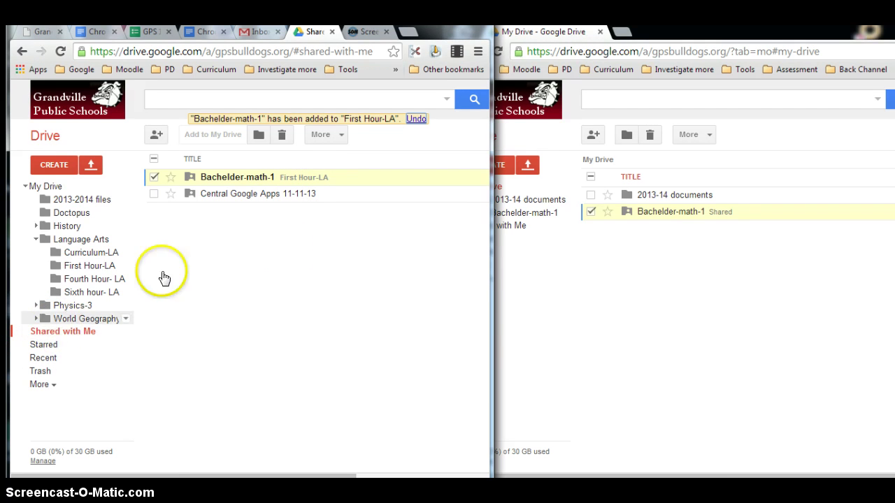
pyautogui.click(281, 141)
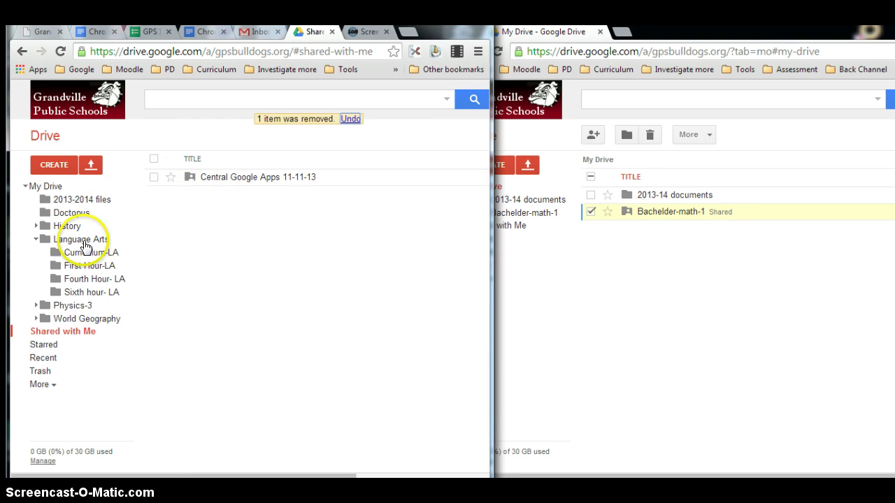
pyautogui.click(73, 267)
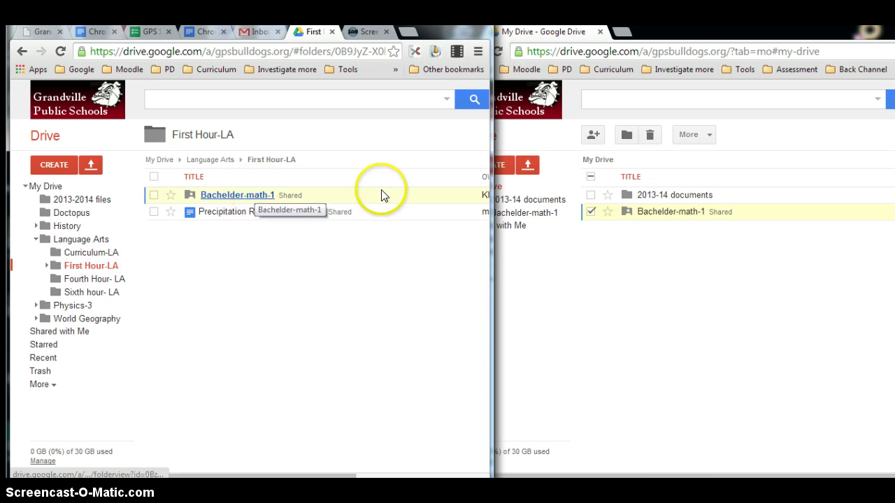
pyautogui.click(689, 214)
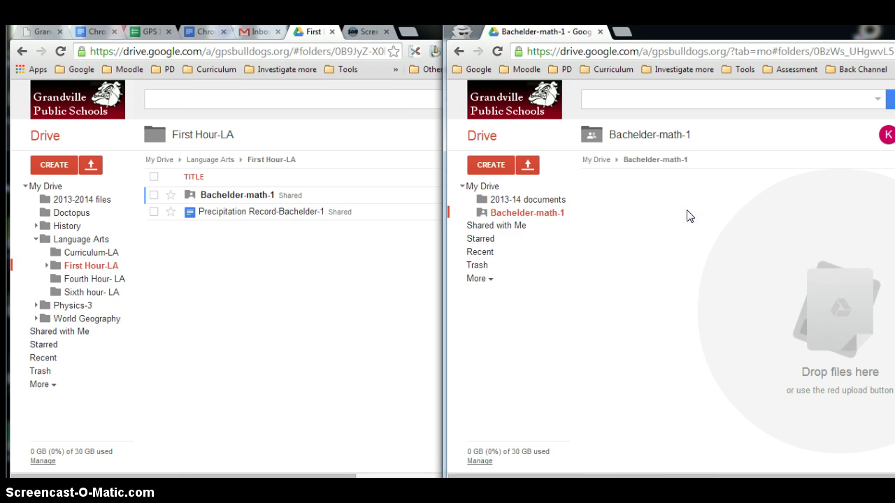
# - Create a new document in Bachelder-math-1 that uses the folder's sharing
pyautogui.click(491, 165)
pyautogui.click(509, 223)
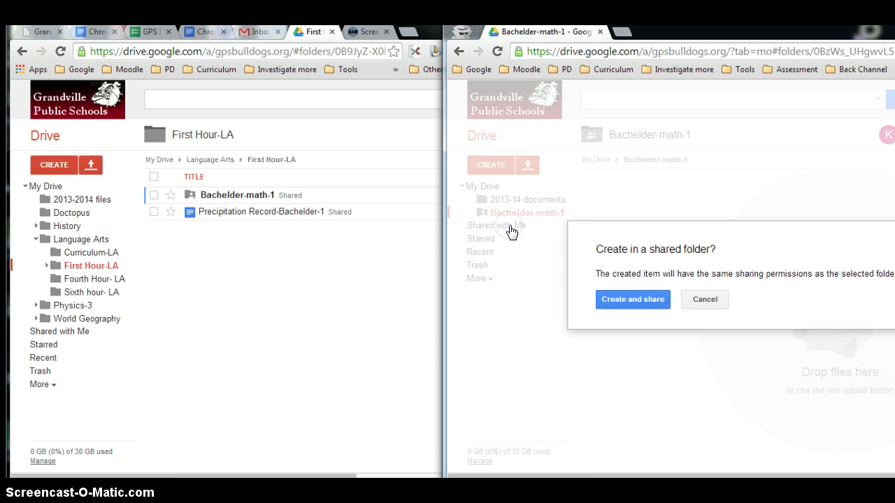
pyautogui.click(617, 307)
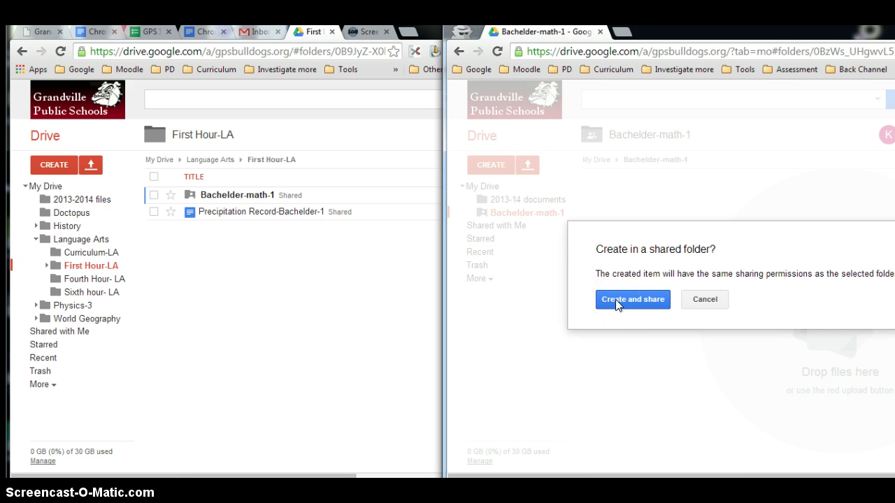
pyautogui.click(615, 299)
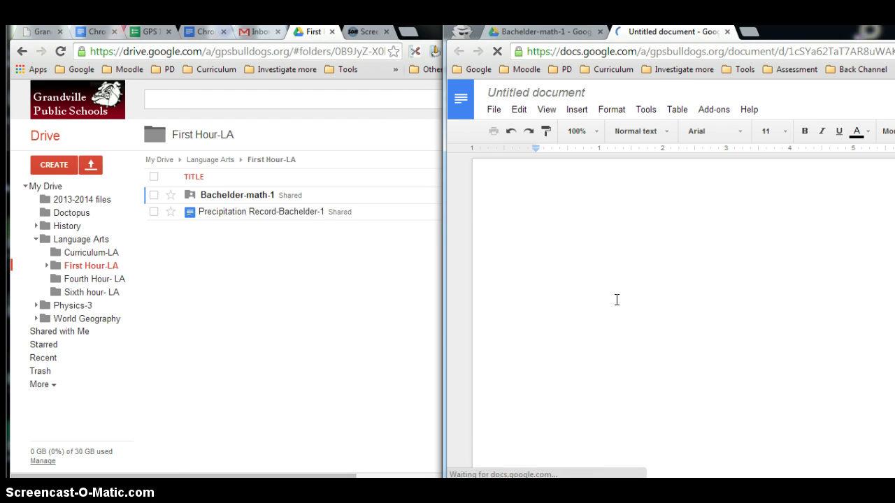
# - Type 'This is a test' into the new document
pyautogui.write('Thsi')
pyautogui.press('BackSpace')
pyautogui.press('BackSpace')
pyautogui.press('BackSpace')
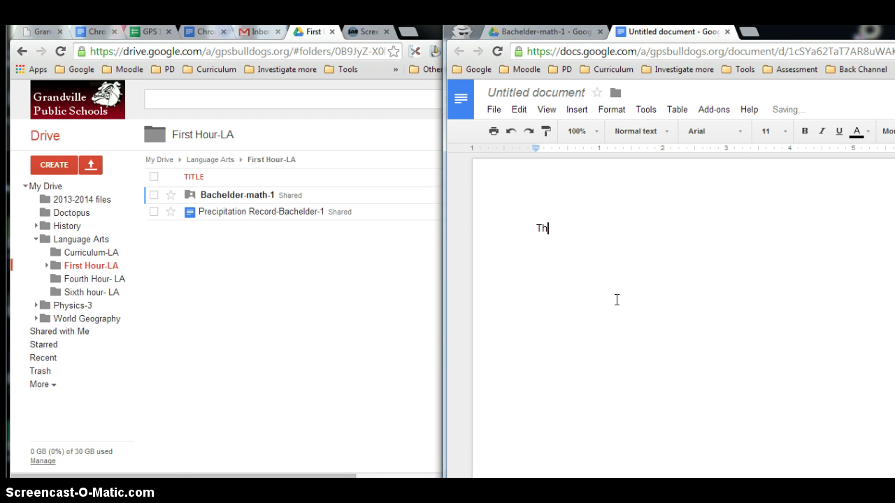
pyautogui.write('is is a test.')
# - Open the student's Untitled document from Bachelder-math-1 in the teacher's Drive
pyautogui.click(226, 197)
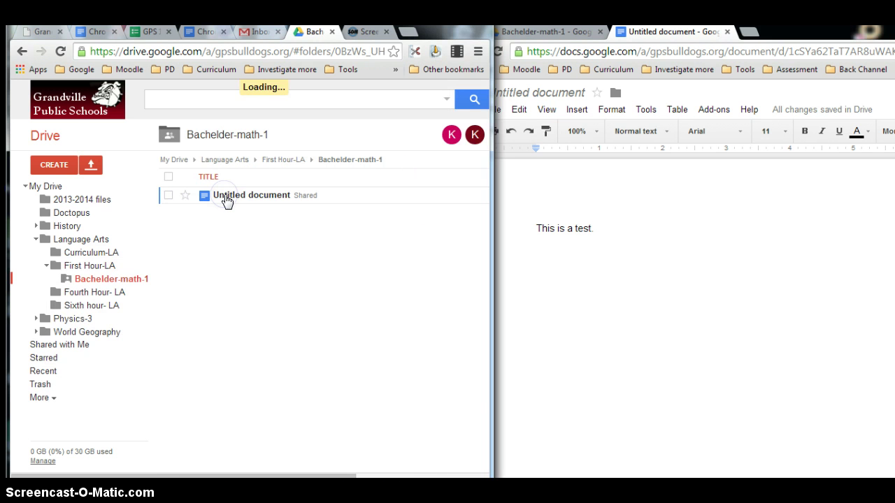
pyautogui.click(226, 197)
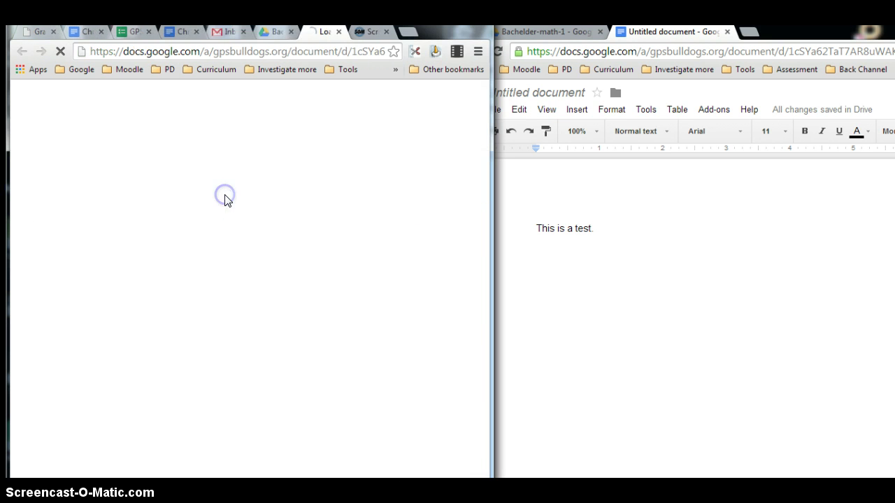